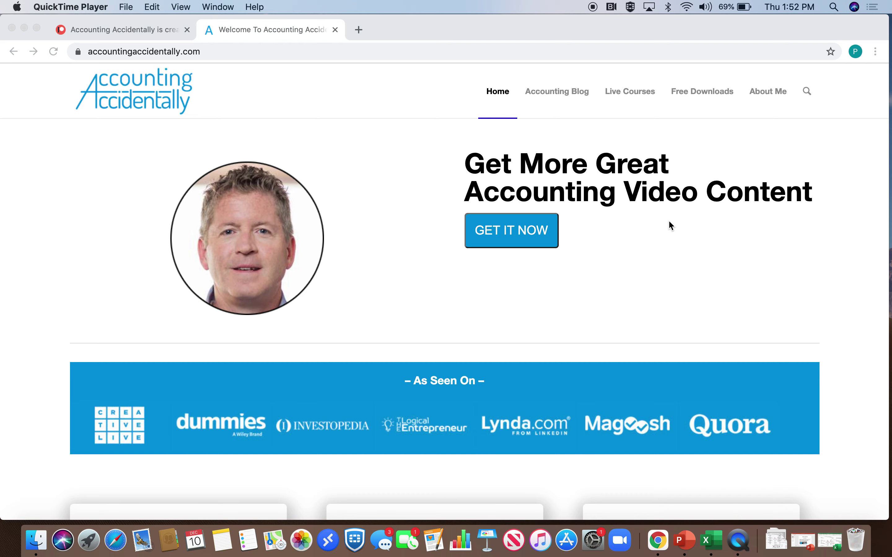
# Scroll the accountingaccidentally.com home page, then switch to the Patreon tab
pyautogui.click(746, 263)
pyautogui.scroll(-5, 746, 263)
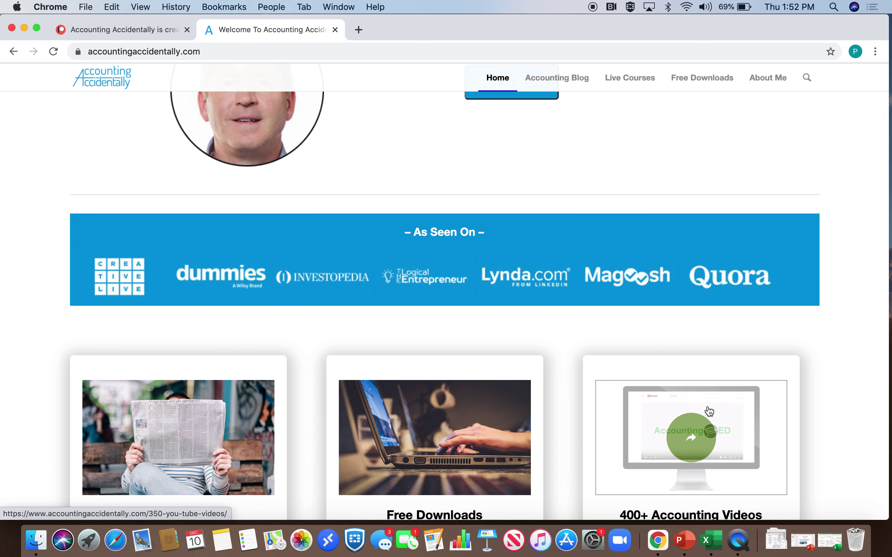
pyautogui.click(123, 33)
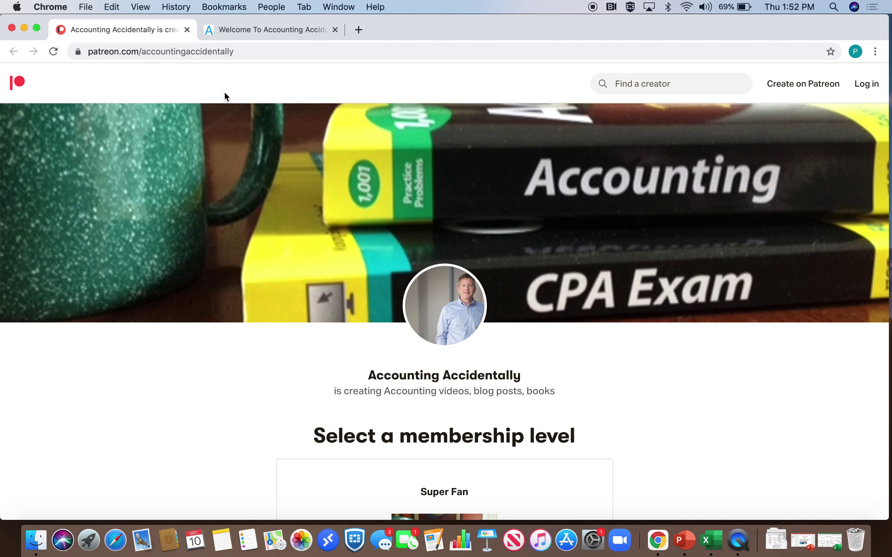
# Open the Blog Post Powerpoint Template deck and start it as a slide show from the View menu
pyautogui.click(802, 542)
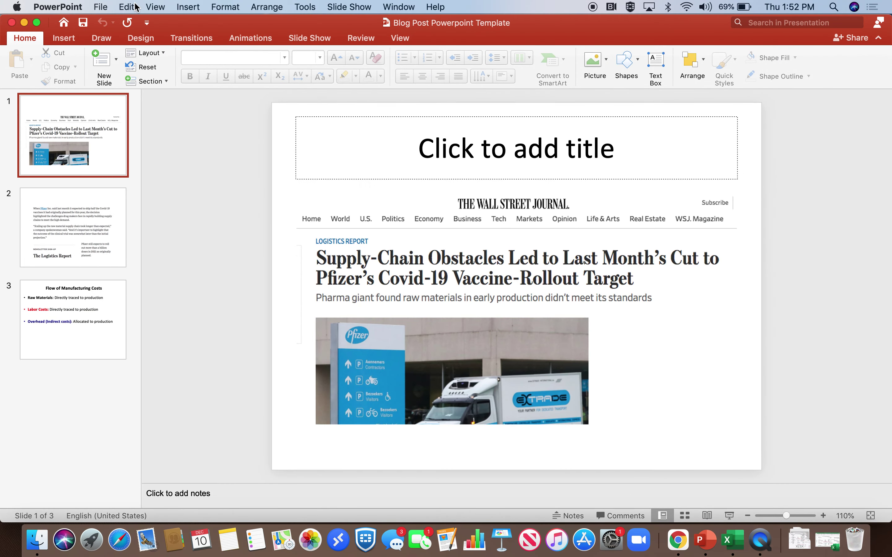
pyautogui.click(157, 7)
pyautogui.click(164, 93)
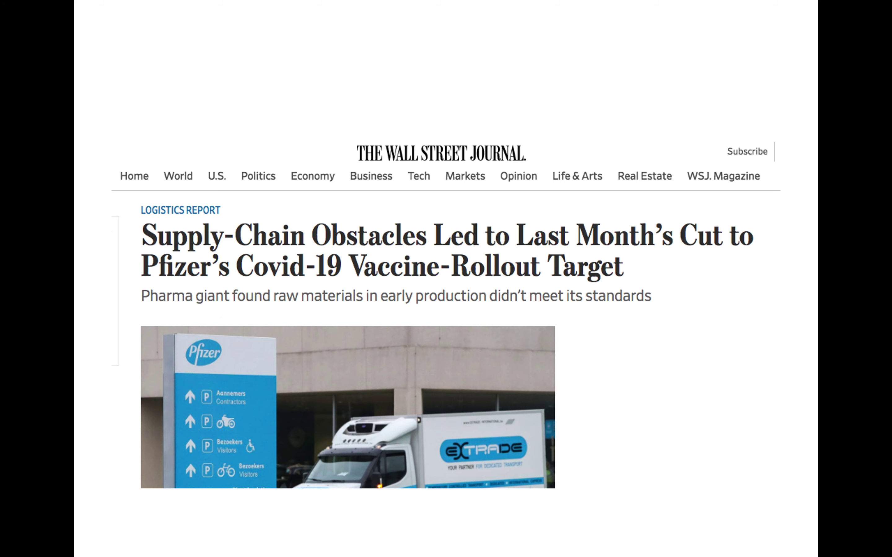
# Advance the slide show to the Pfizer article body text slide
pyautogui.click(623, 309)
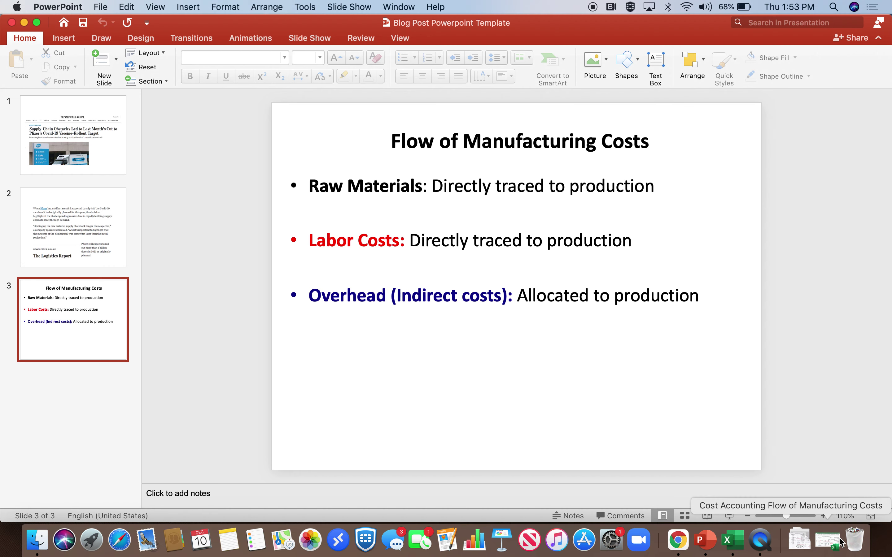
# Bring the Cost Accounting Flow of Manufacturing Costs workbook forward and enlarge it to show columns A–P
pyautogui.click(827, 540)
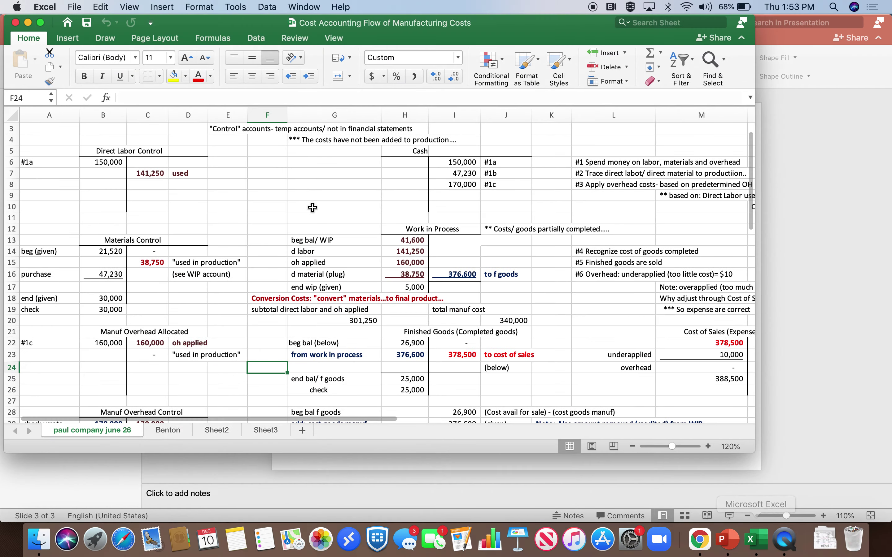
pyautogui.moveTo(747, 456); pyautogui.dragTo(872, 494)
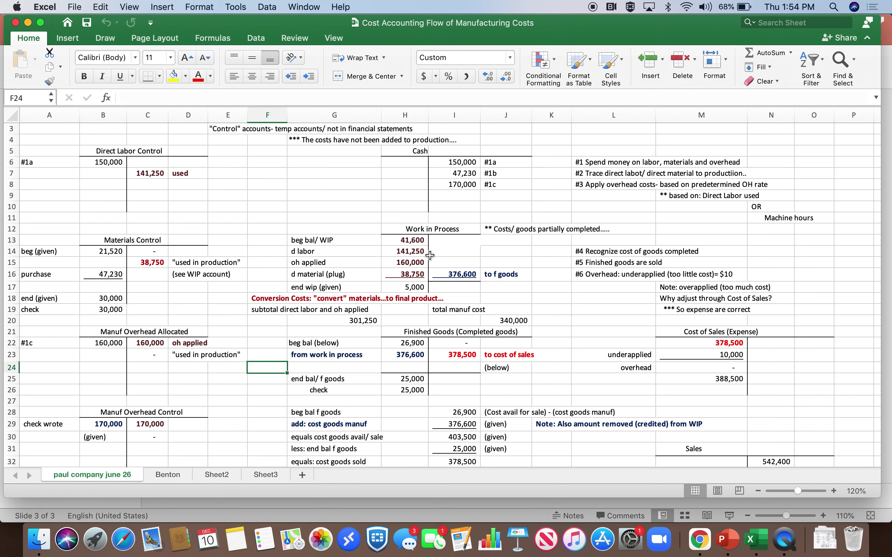
pyautogui.click(430, 255)
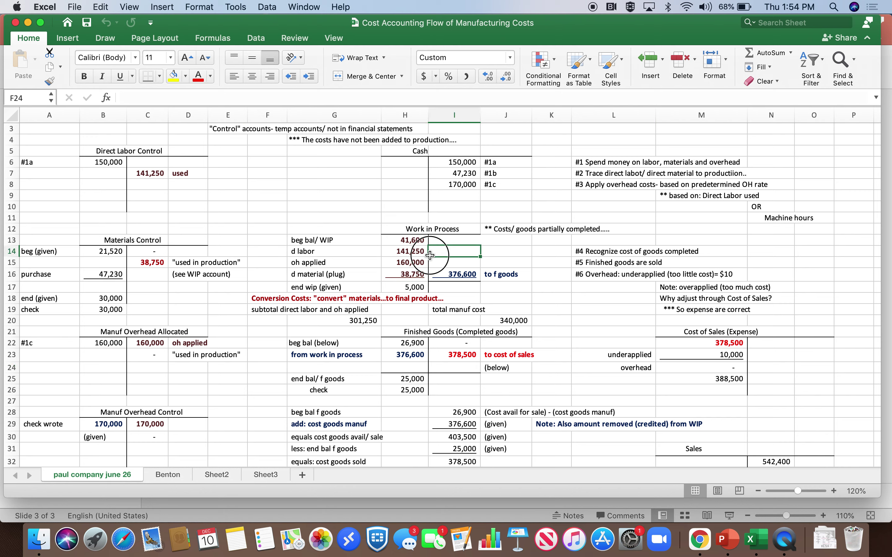
pyautogui.click(403, 255)
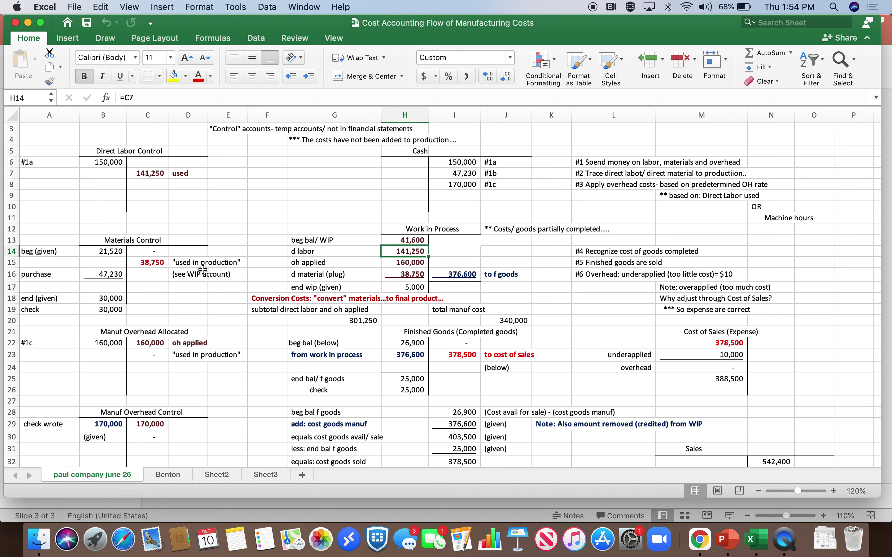
pyautogui.click(406, 275)
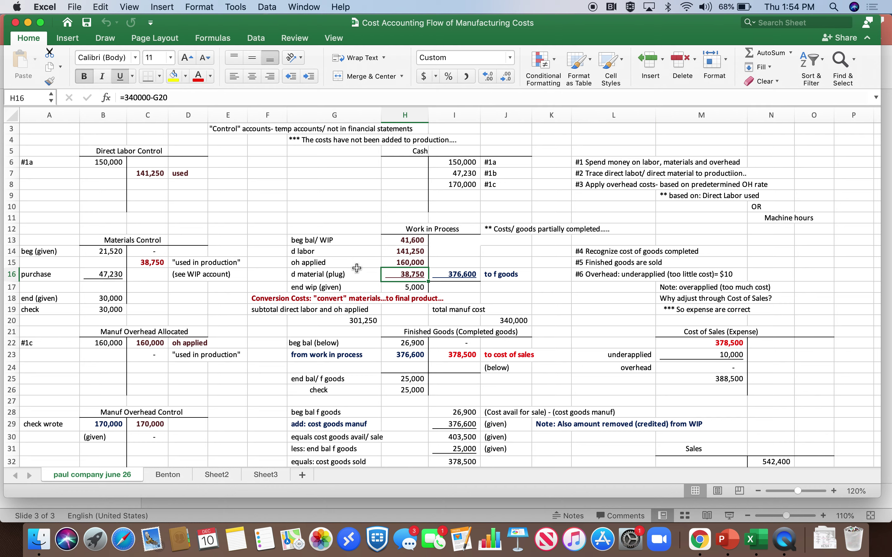
pyautogui.click(148, 344)
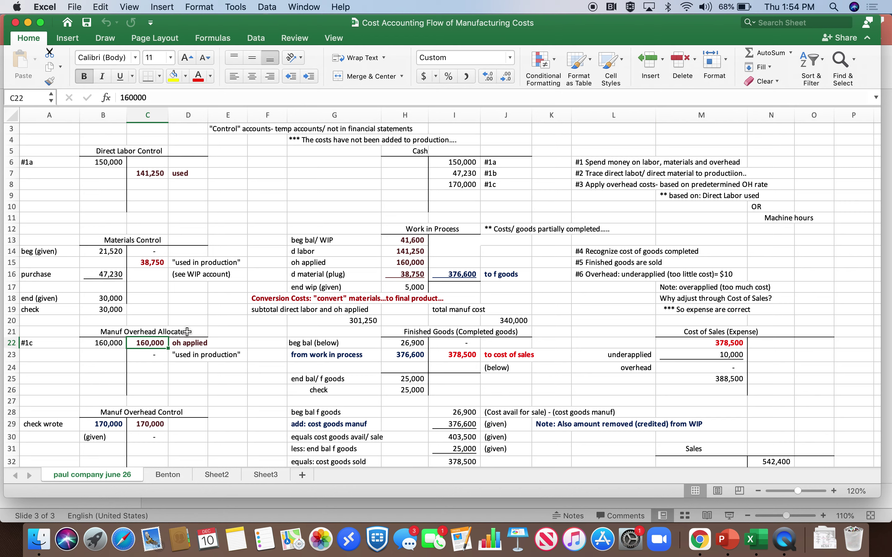
pyautogui.click(407, 264)
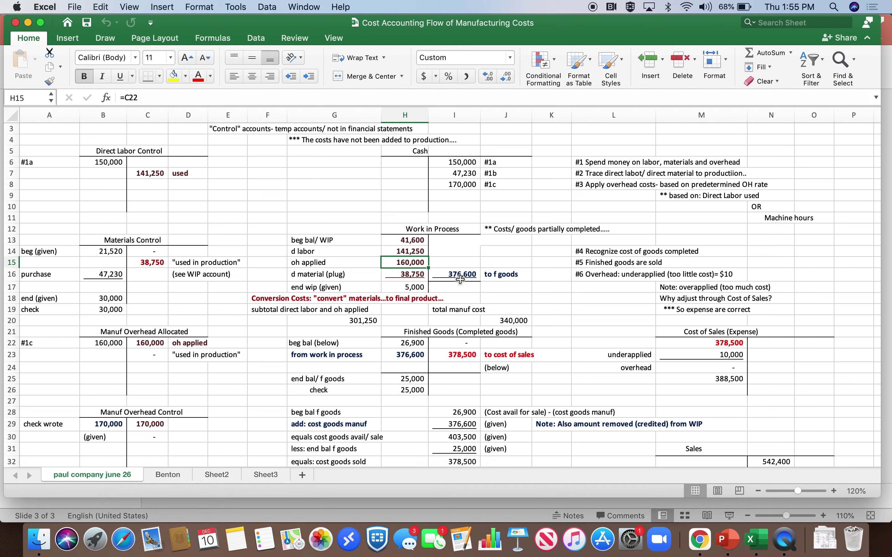
pyautogui.moveTo(461, 274); pyautogui.dragTo(512, 271)
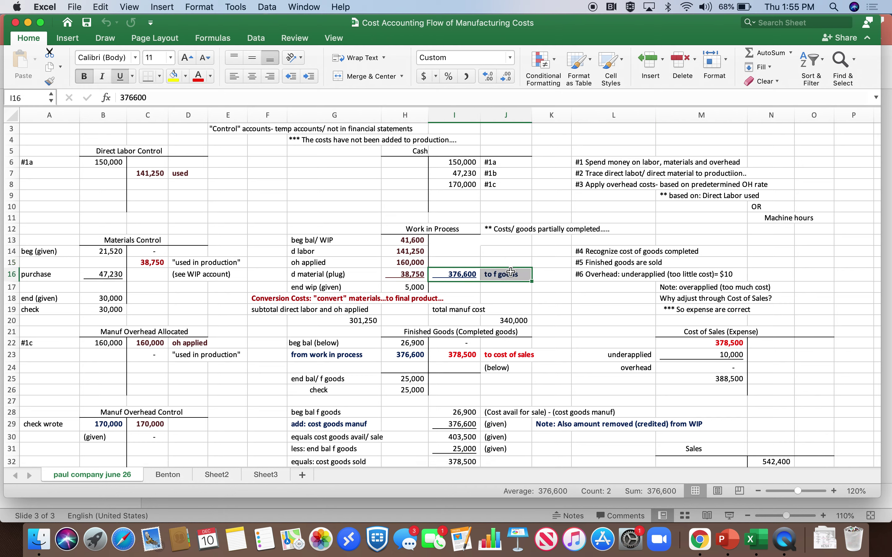
pyautogui.click(516, 293)
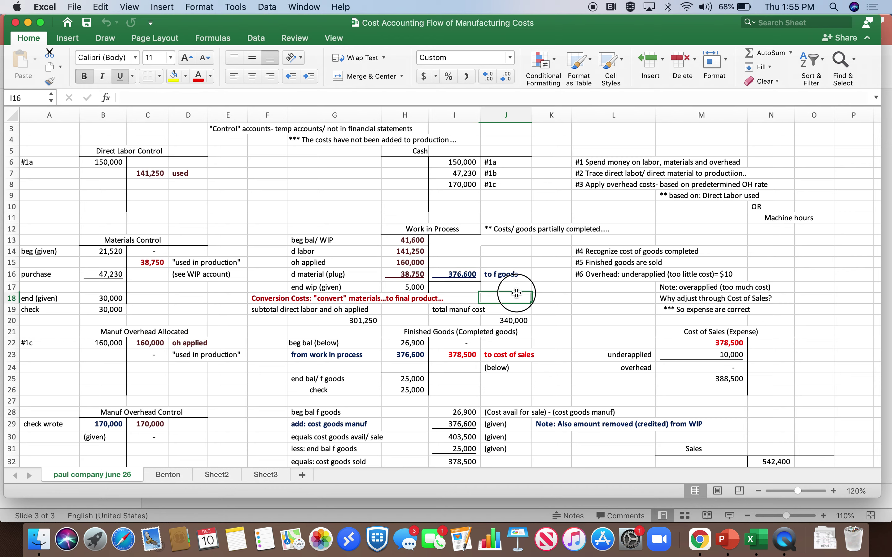
pyautogui.click(300, 355)
pyautogui.moveTo(300, 355); pyautogui.dragTo(403, 355)
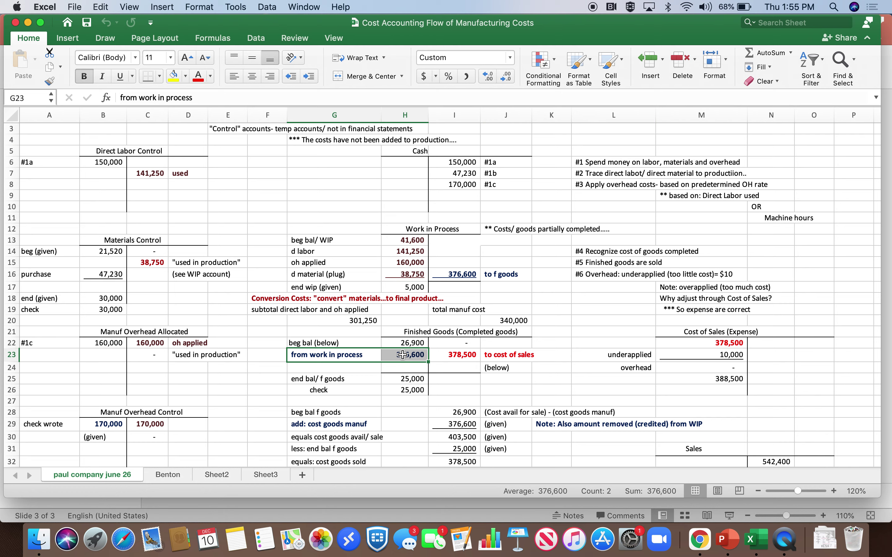
pyautogui.click(443, 389)
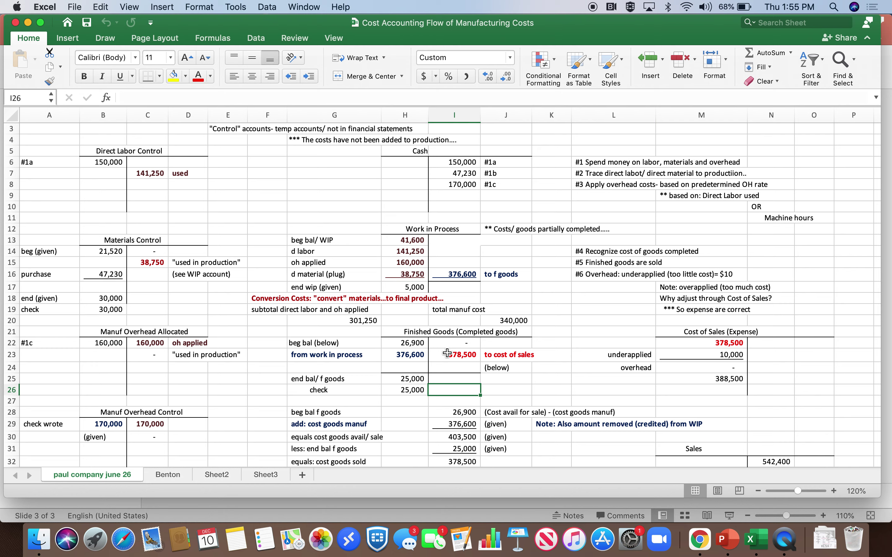
pyautogui.moveTo(447, 353); pyautogui.dragTo(538, 356)
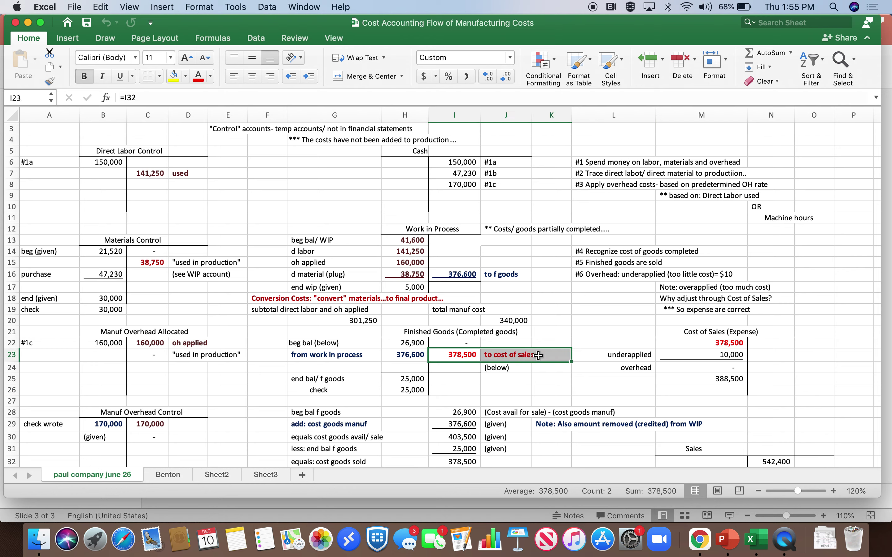
pyautogui.click(704, 343)
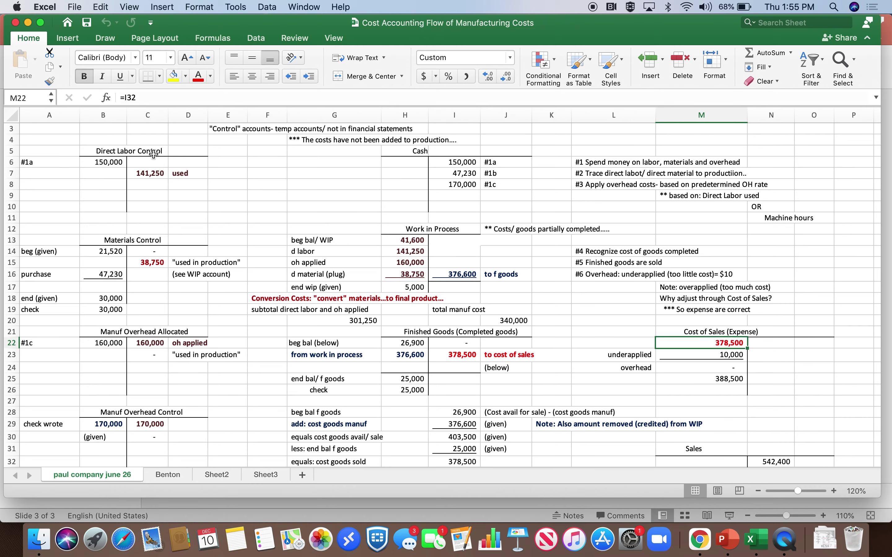
pyautogui.click(332, 234)
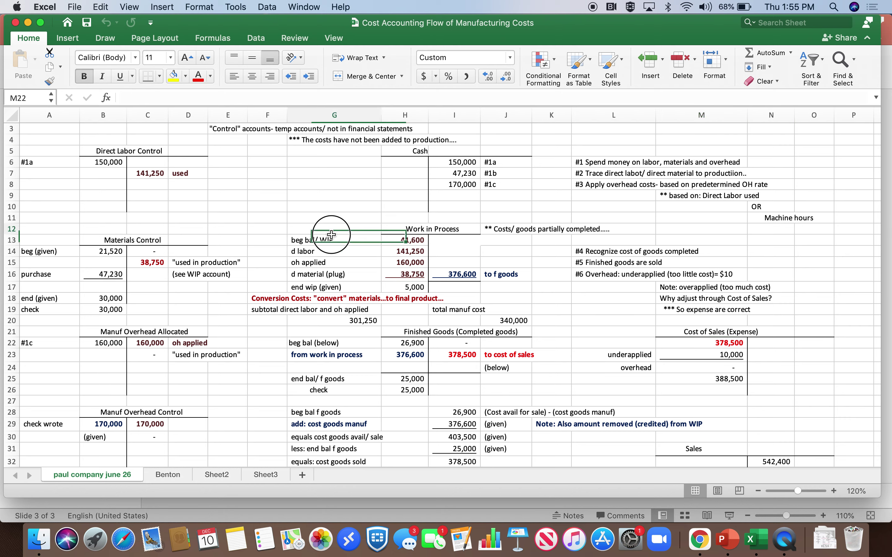
pyautogui.click(515, 259)
pyautogui.moveTo(455, 275); pyautogui.dragTo(511, 275)
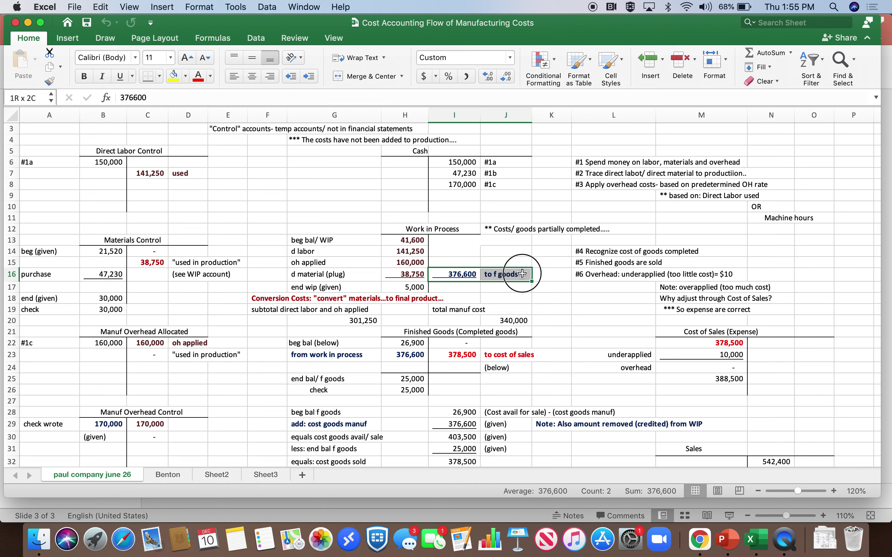
pyautogui.moveTo(312, 357); pyautogui.dragTo(403, 356)
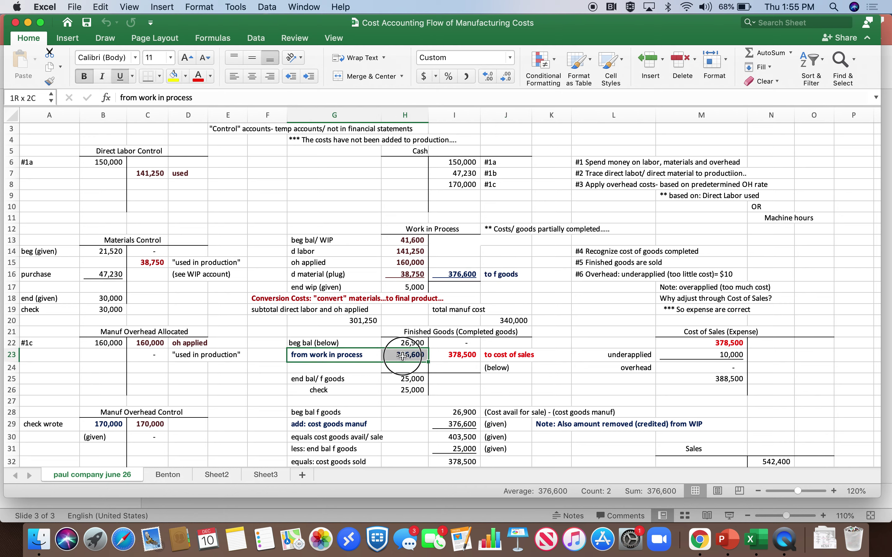
pyautogui.click(542, 343)
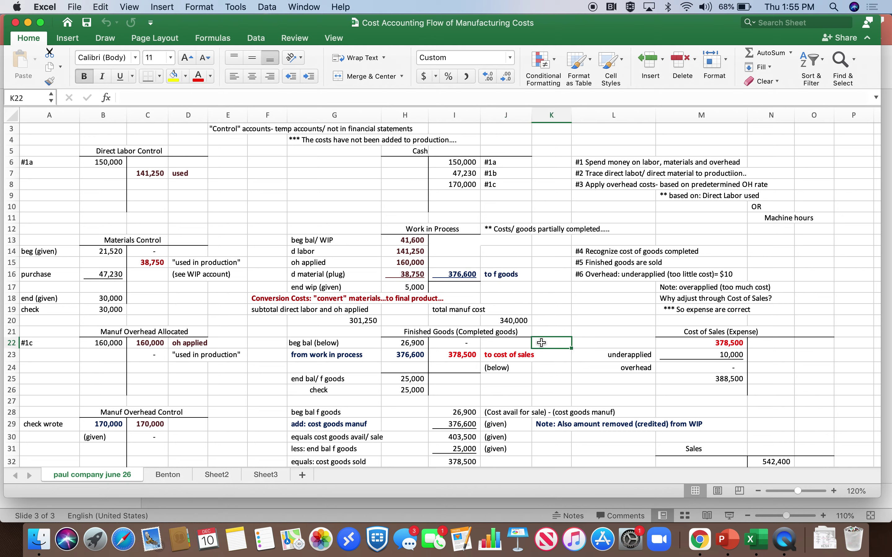
pyautogui.moveTo(464, 355); pyautogui.dragTo(523, 355)
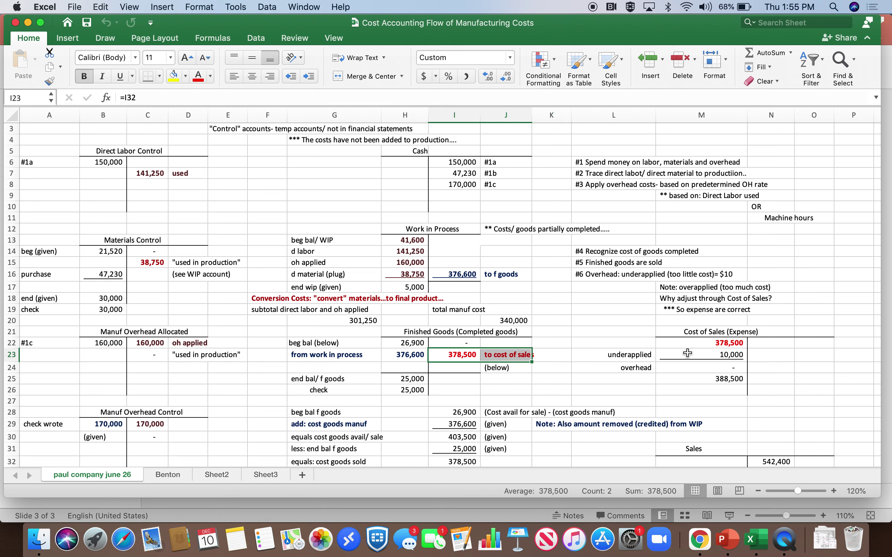
pyautogui.click(698, 344)
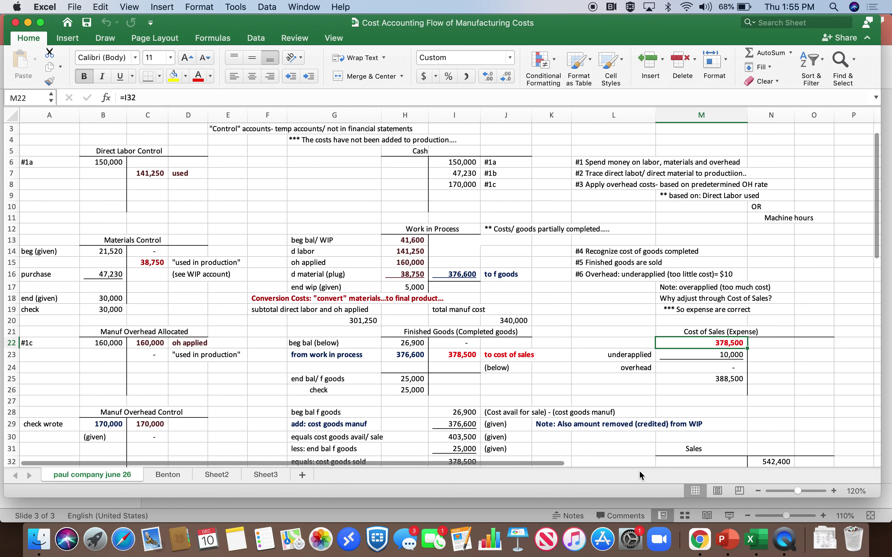
# Return to Chrome and scroll the Patreon page down past the $5 Super Fan level and back
pyautogui.click(709, 538)
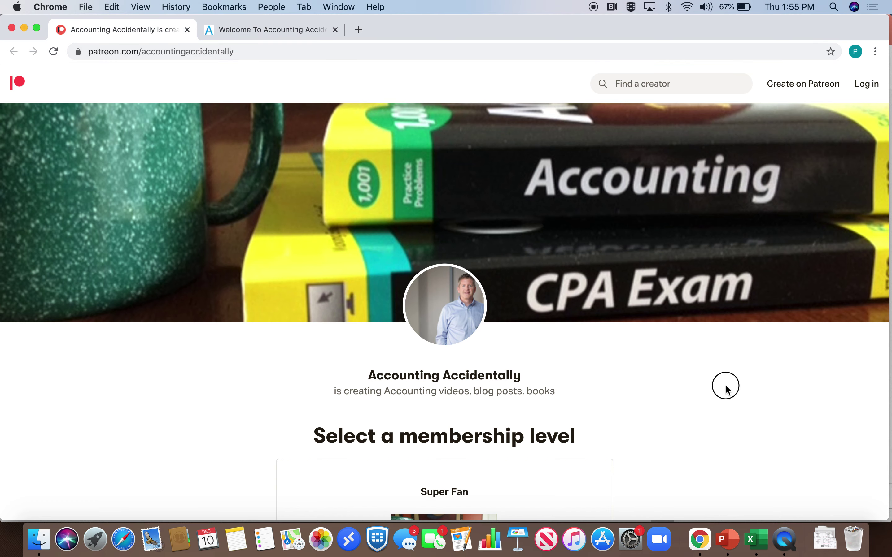
pyautogui.scroll(-10, 726, 386)
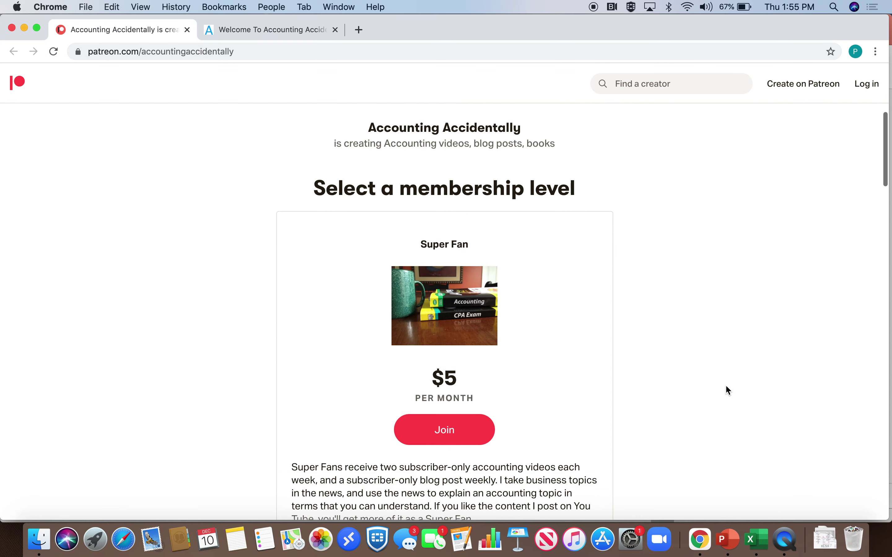
pyautogui.scroll(-5, 725, 385)
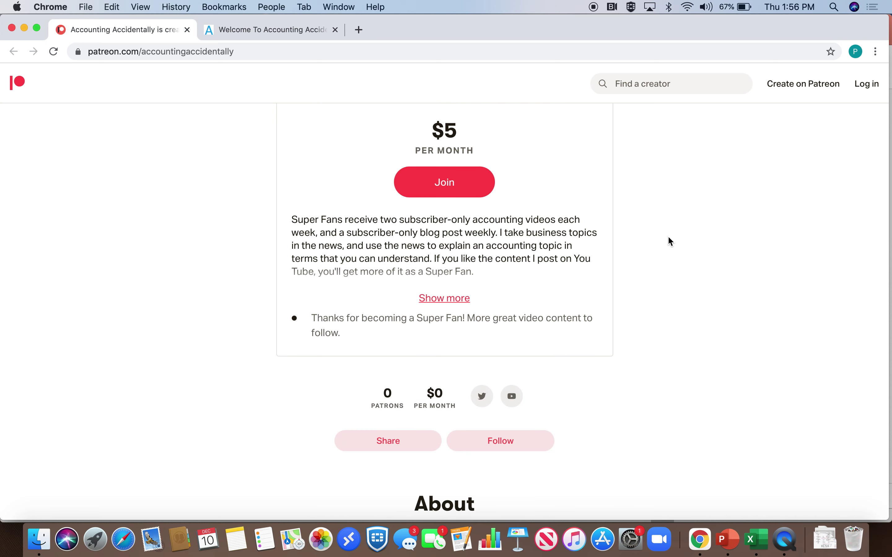
pyautogui.scroll(8, 670, 239)
pyautogui.scroll(6, 669, 238)
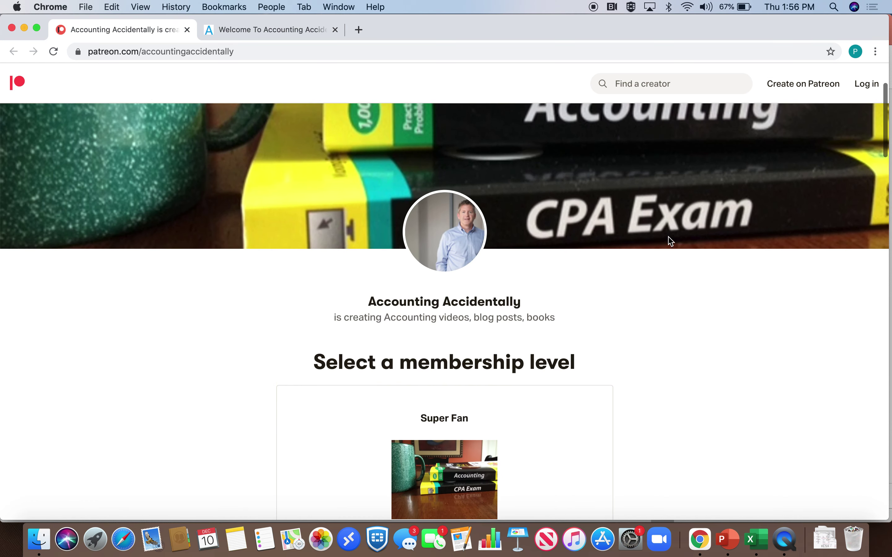